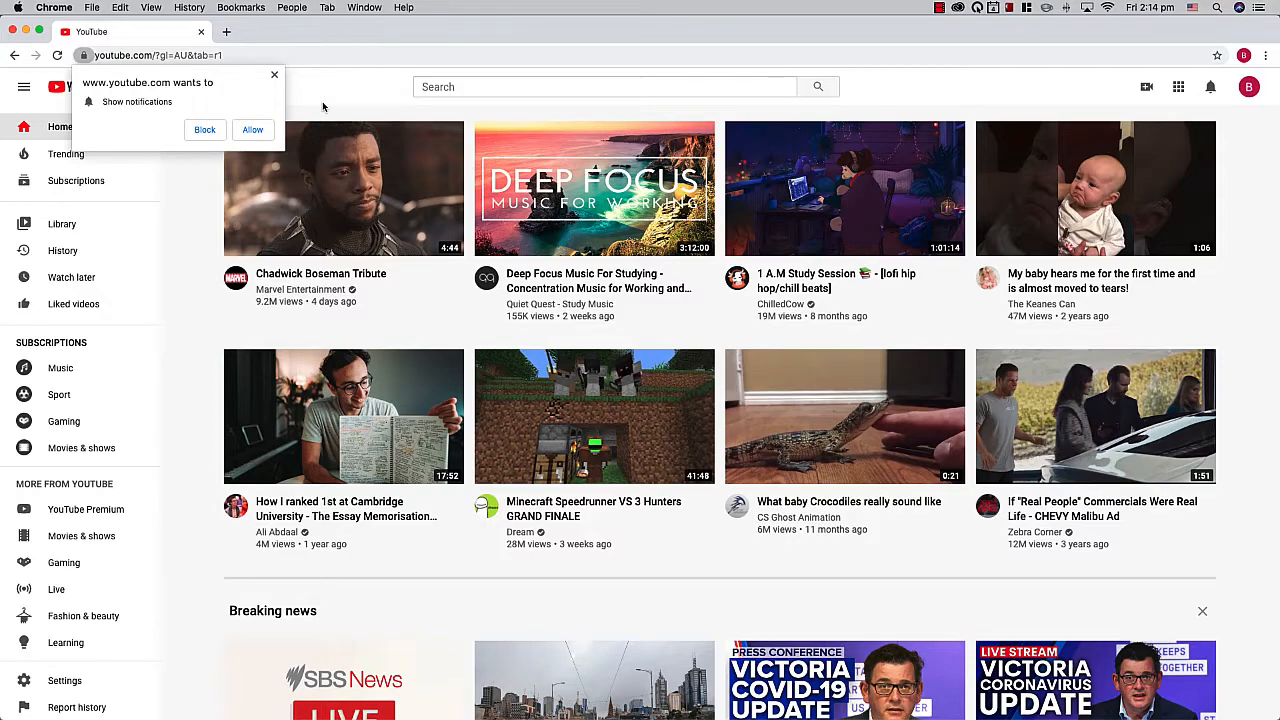
# - Block the site's notification request and create a channel using the name and picture of the Google Account
pyautogui.click(205, 130)
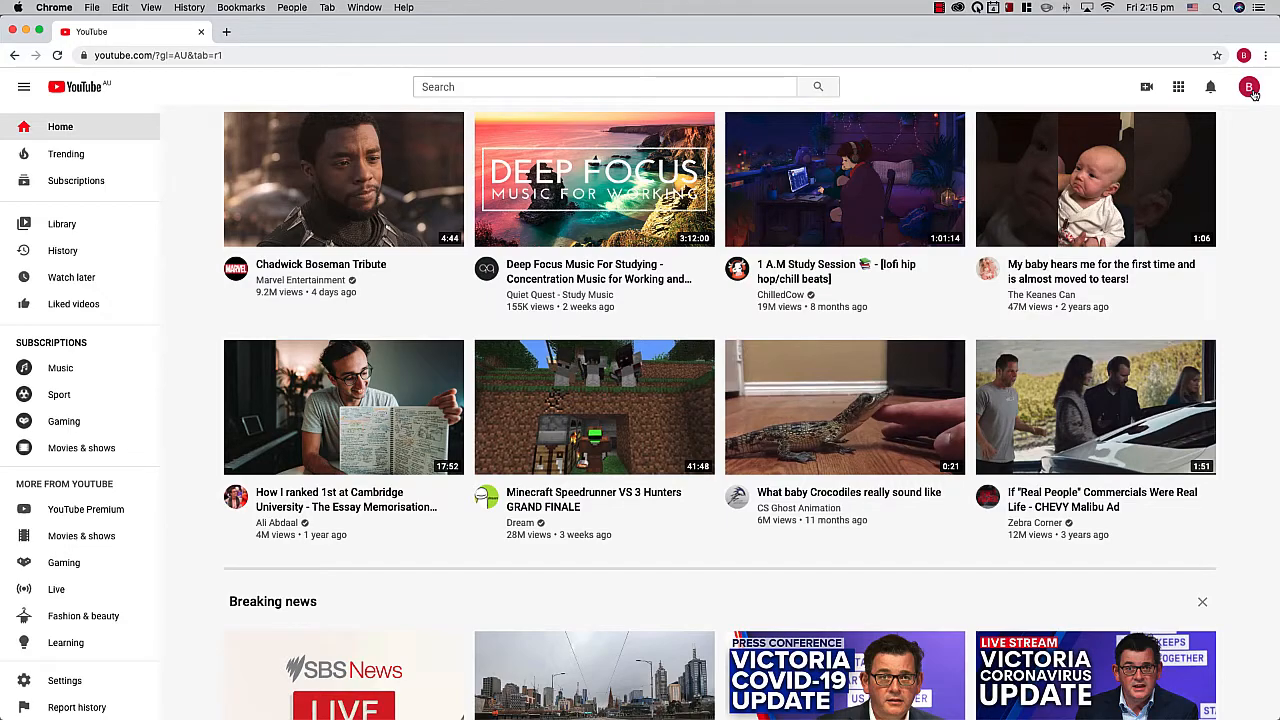
pyautogui.click(1249, 88)
pyautogui.click(1157, 190)
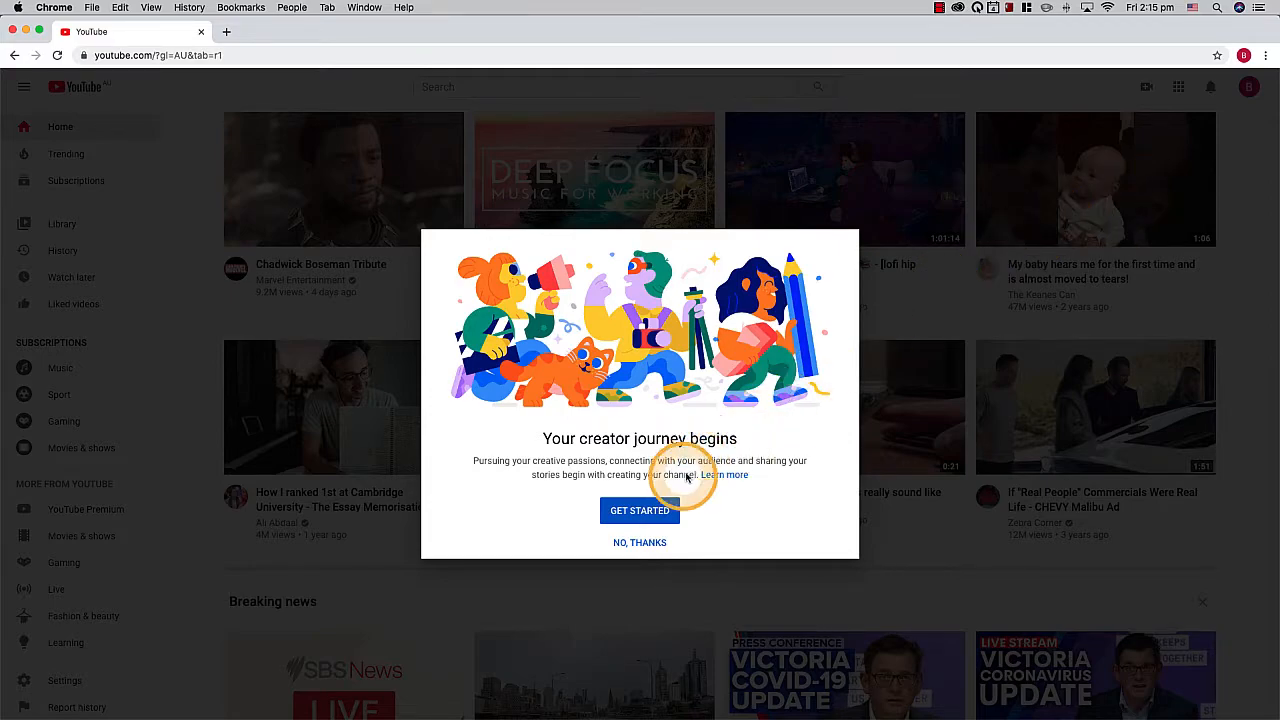
pyautogui.click(655, 512)
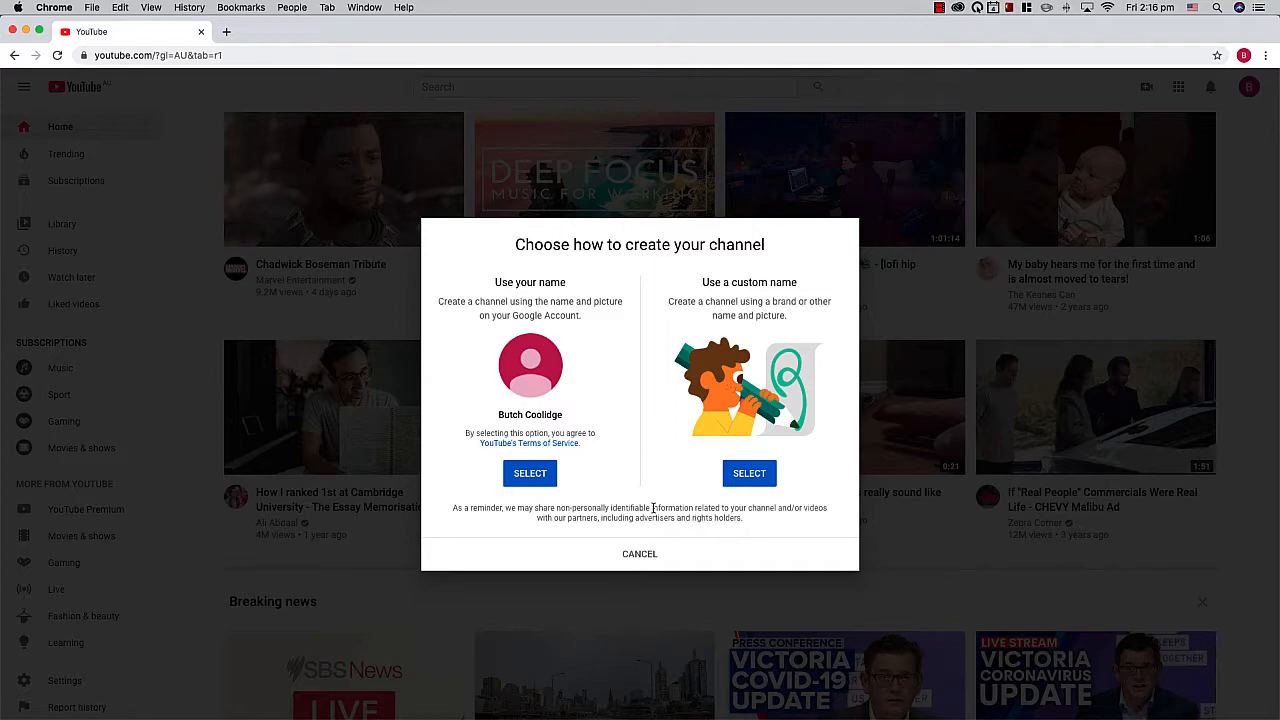
pyautogui.click(530, 473)
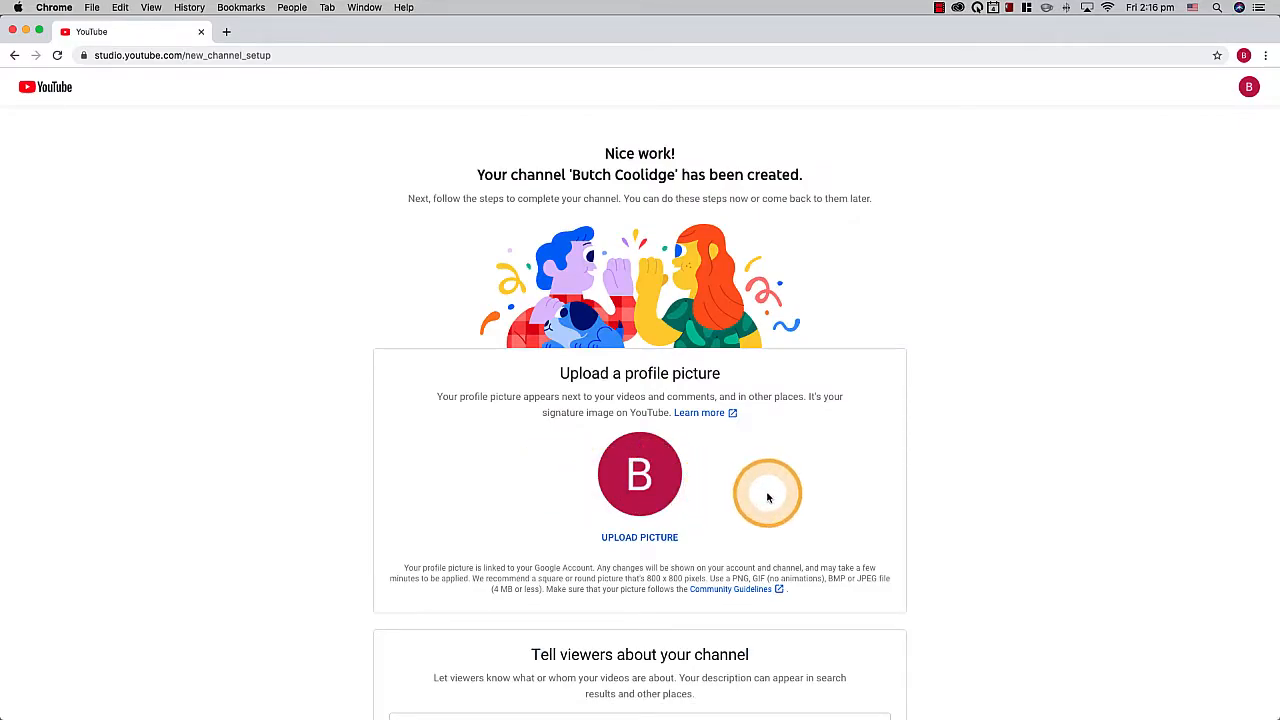
# - Enter the channel description "This channel is to provide resources to students on humanities projects at Willy Wonka High School in Melbourne, Australia."
pyautogui.scroll(-5, 768, 498)
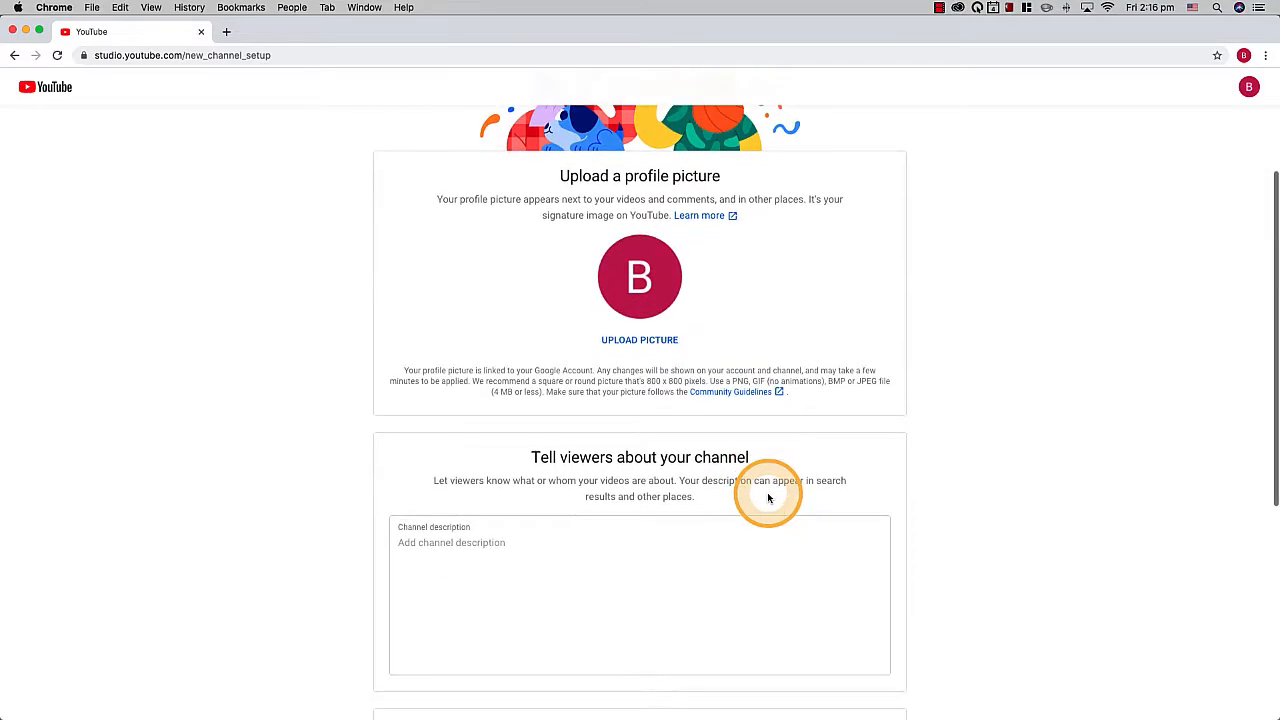
pyautogui.scroll(-2, 766, 497)
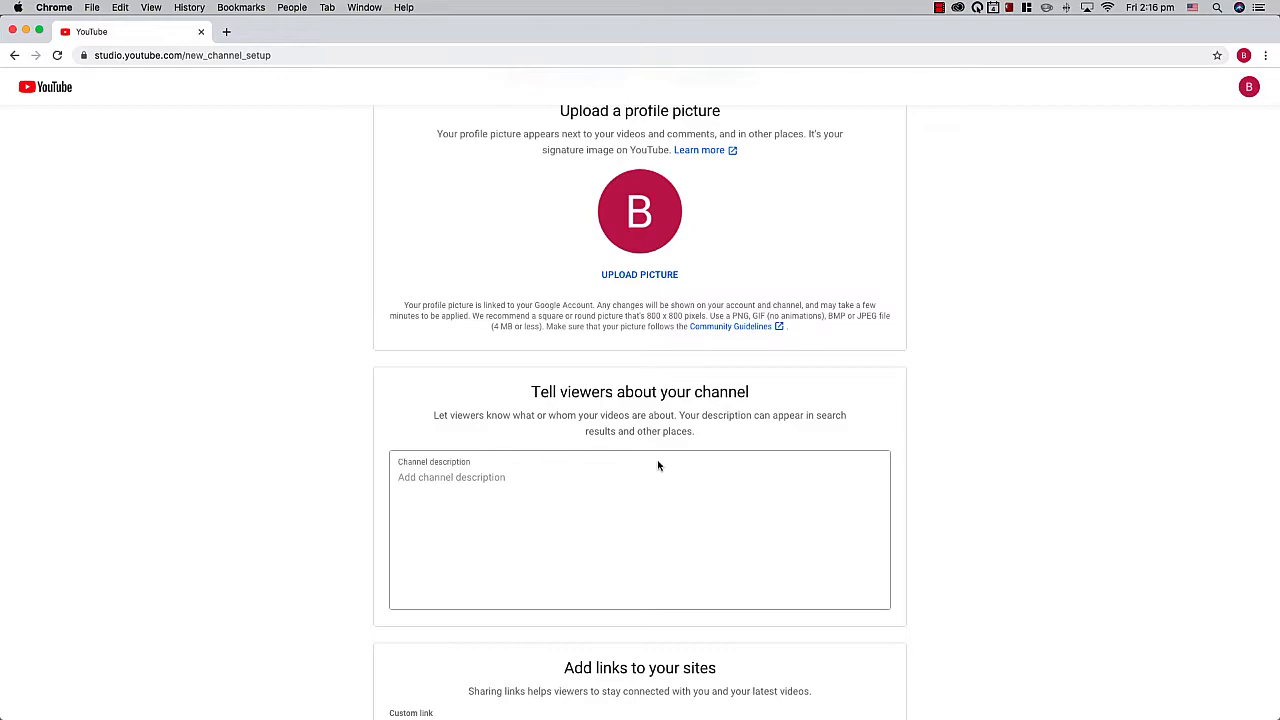
pyautogui.click(609, 466)
pyautogui.write('This channel is to provide resources to students on humanities projects at Willy Wonka High School in Melbourne, Australia.')
pyautogui.scroll(-3, 543, 478)
pyautogui.scroll(-4, 543, 478)
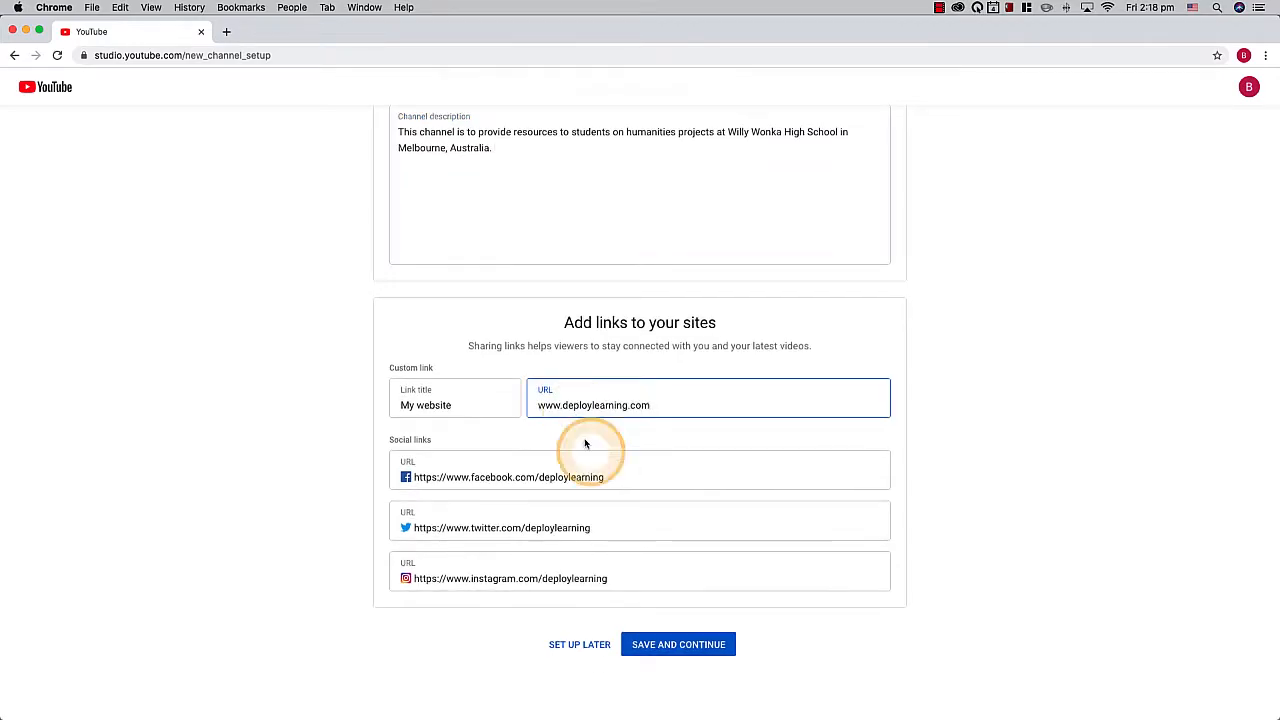
pyautogui.click(676, 648)
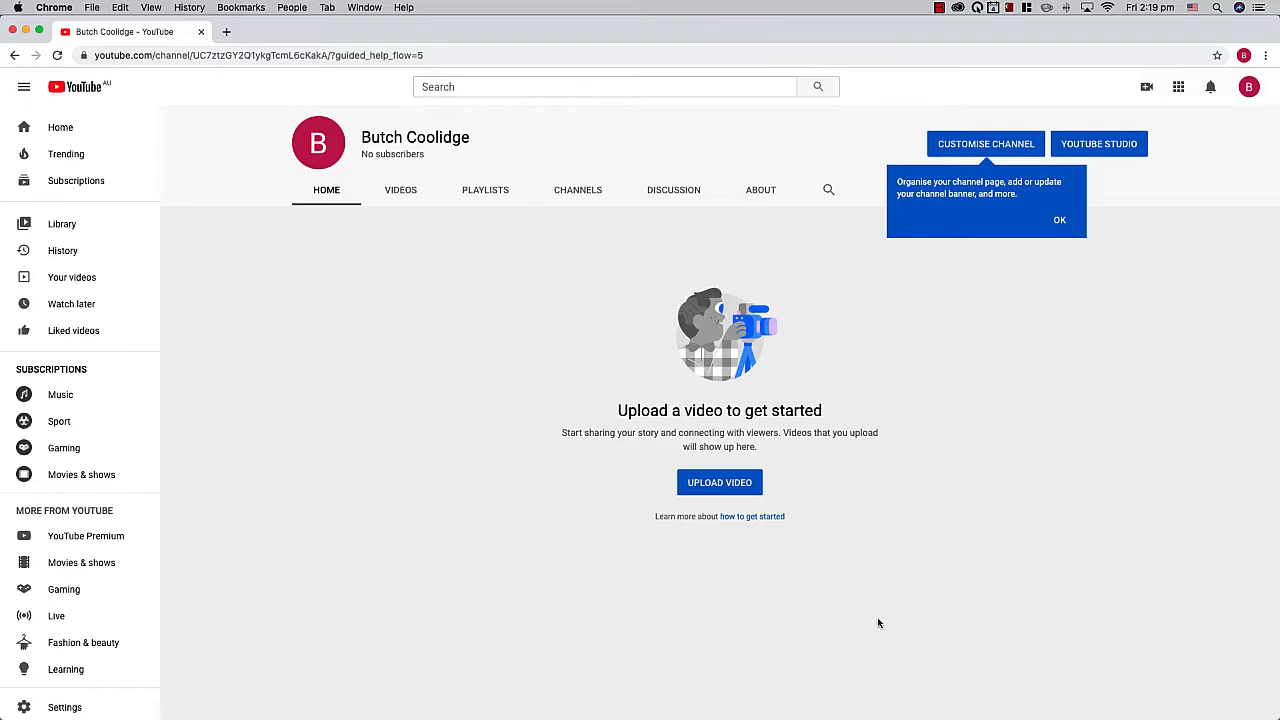
# - Dismiss the tip about organising the channel page and open the channel for customisation
pyautogui.click(880, 626)
pyautogui.click(1059, 220)
pyautogui.click(982, 145)
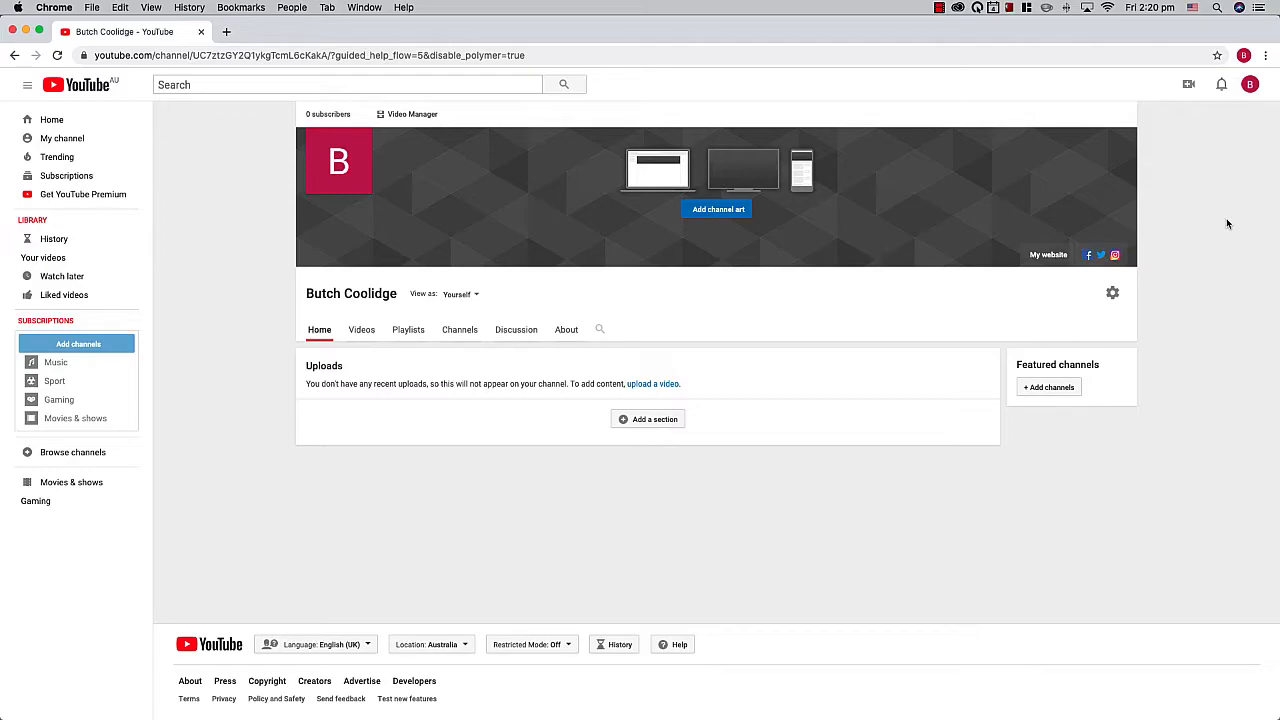
# - Add the gallery photo of a field of orange flowers as the channel art
pyautogui.scroll(-1, 1150, 280)
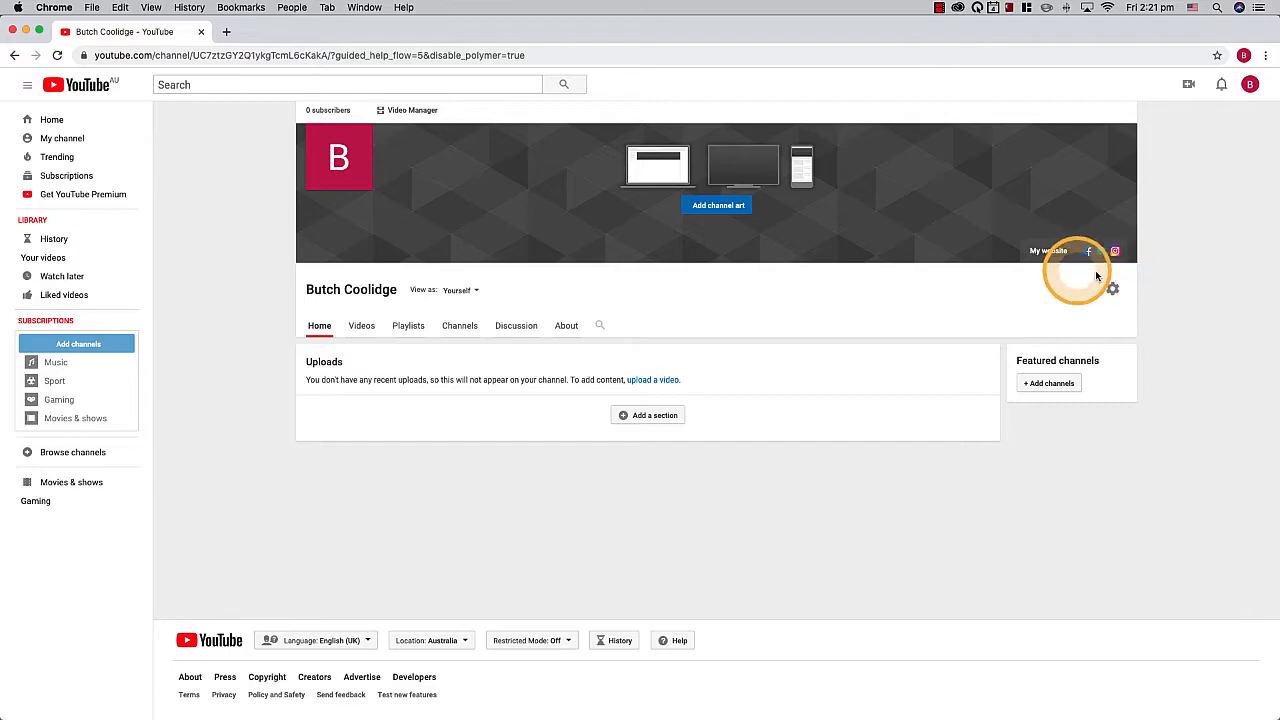
pyautogui.click(719, 206)
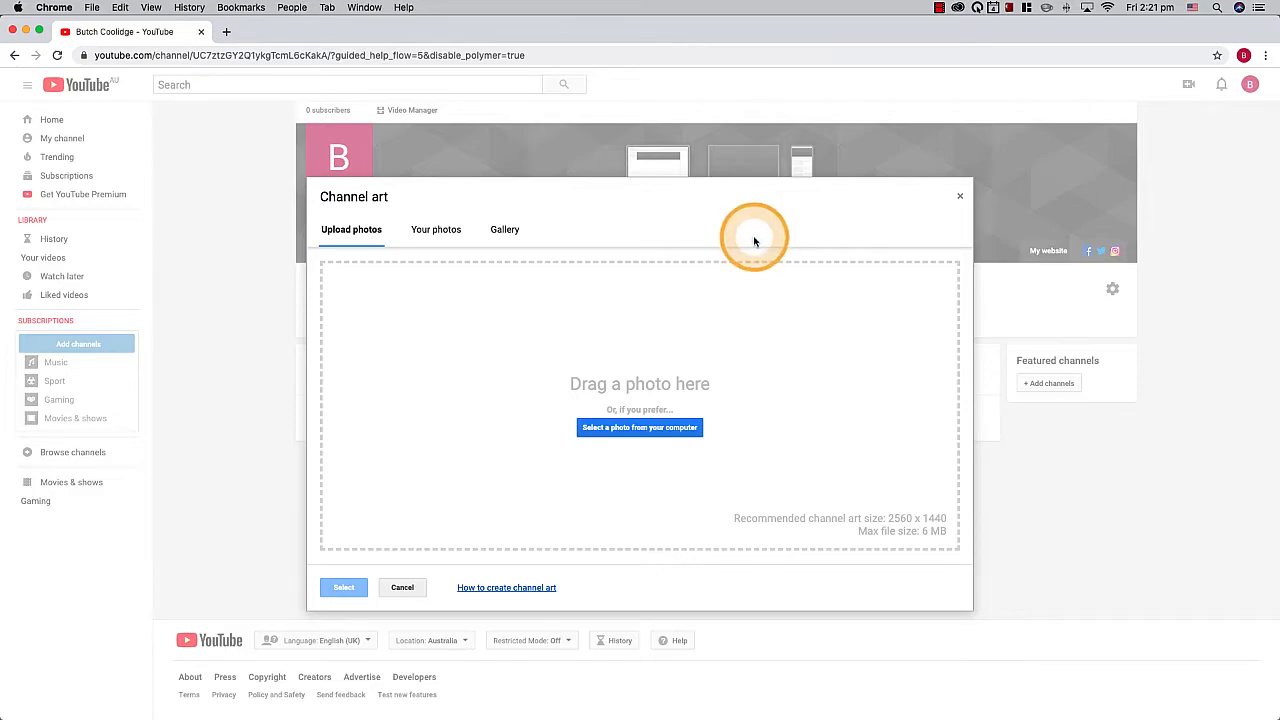
pyautogui.click(507, 231)
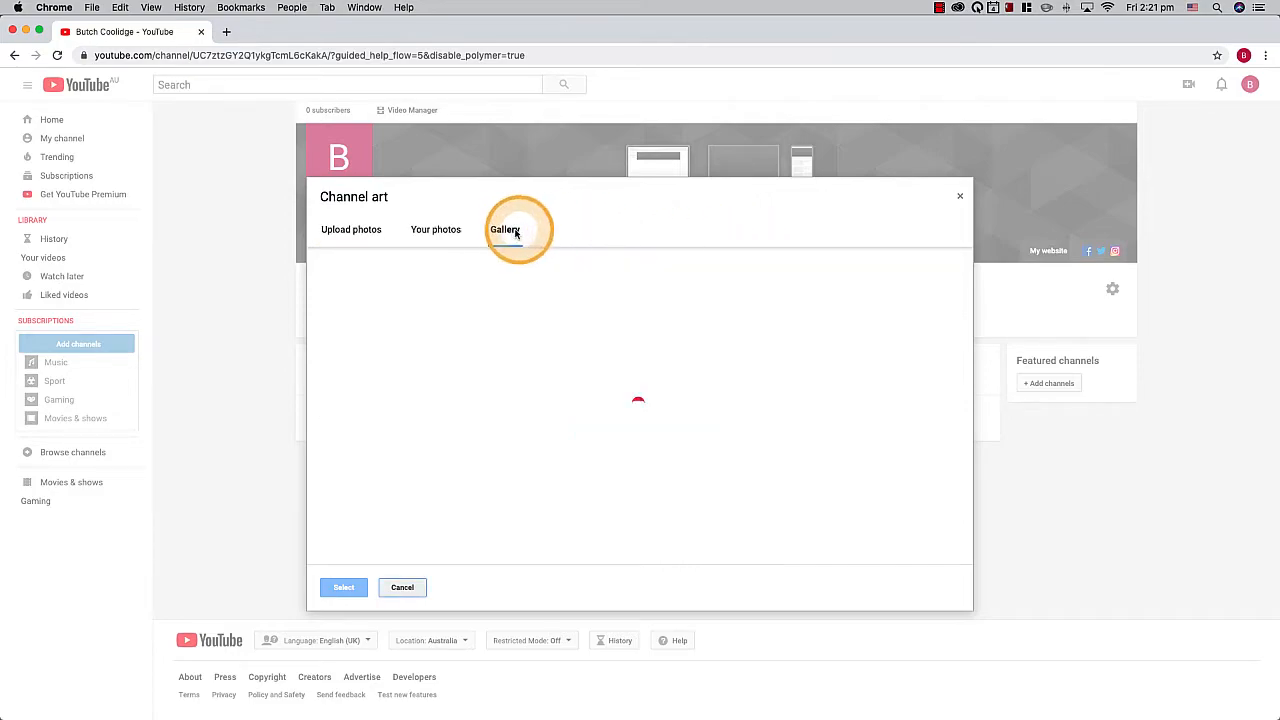
pyautogui.click(594, 402)
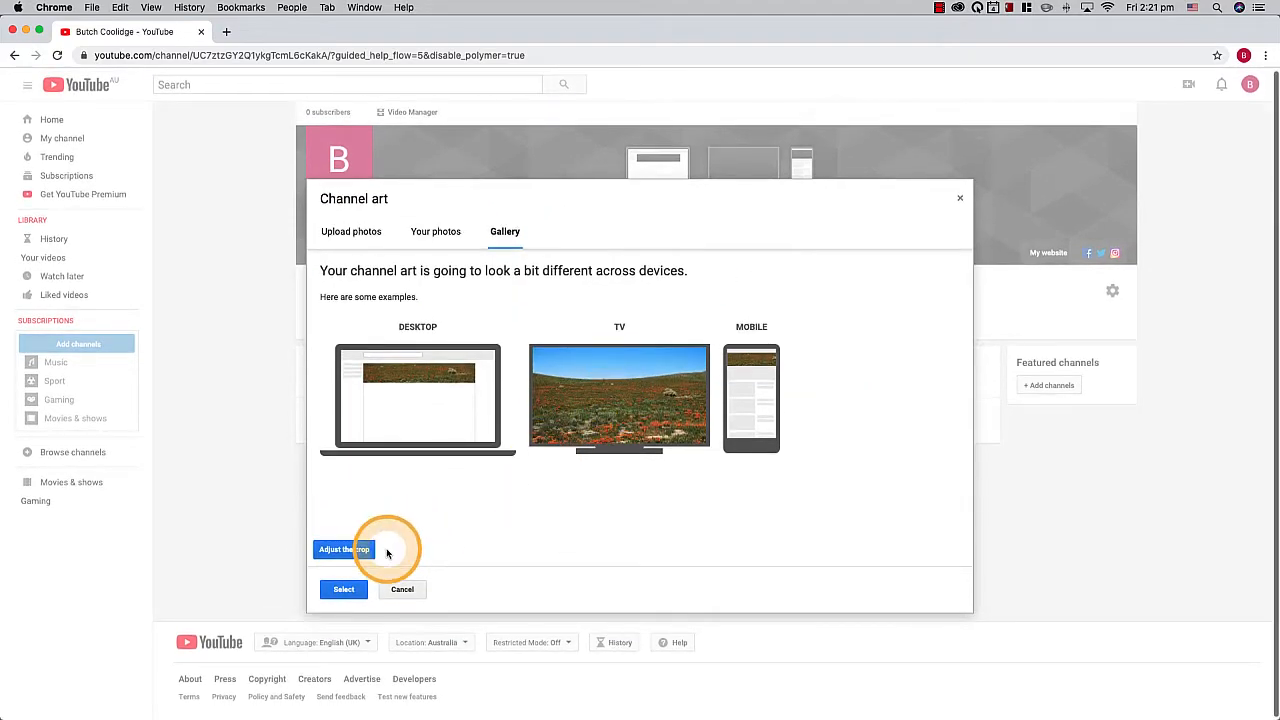
pyautogui.click(343, 589)
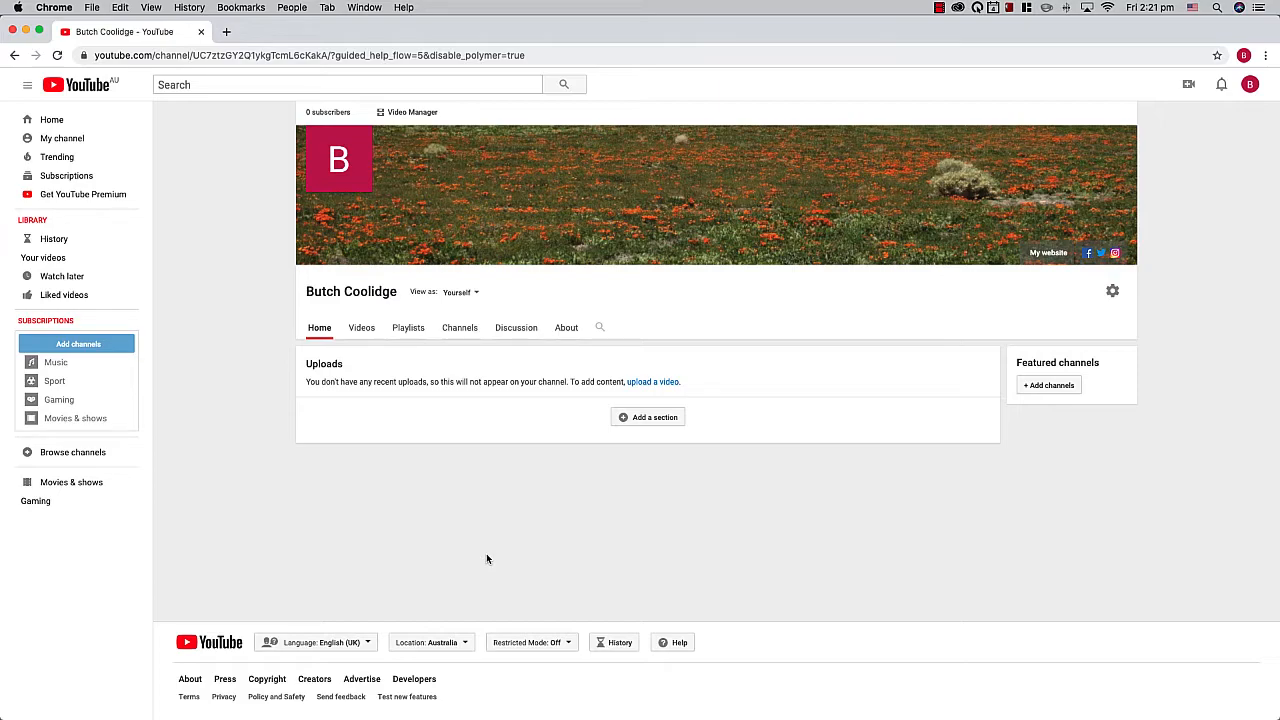
# - Turn off private subscriptions, private saved playlists and the discussion tab in the channel settings, and save them
pyautogui.click(1113, 292)
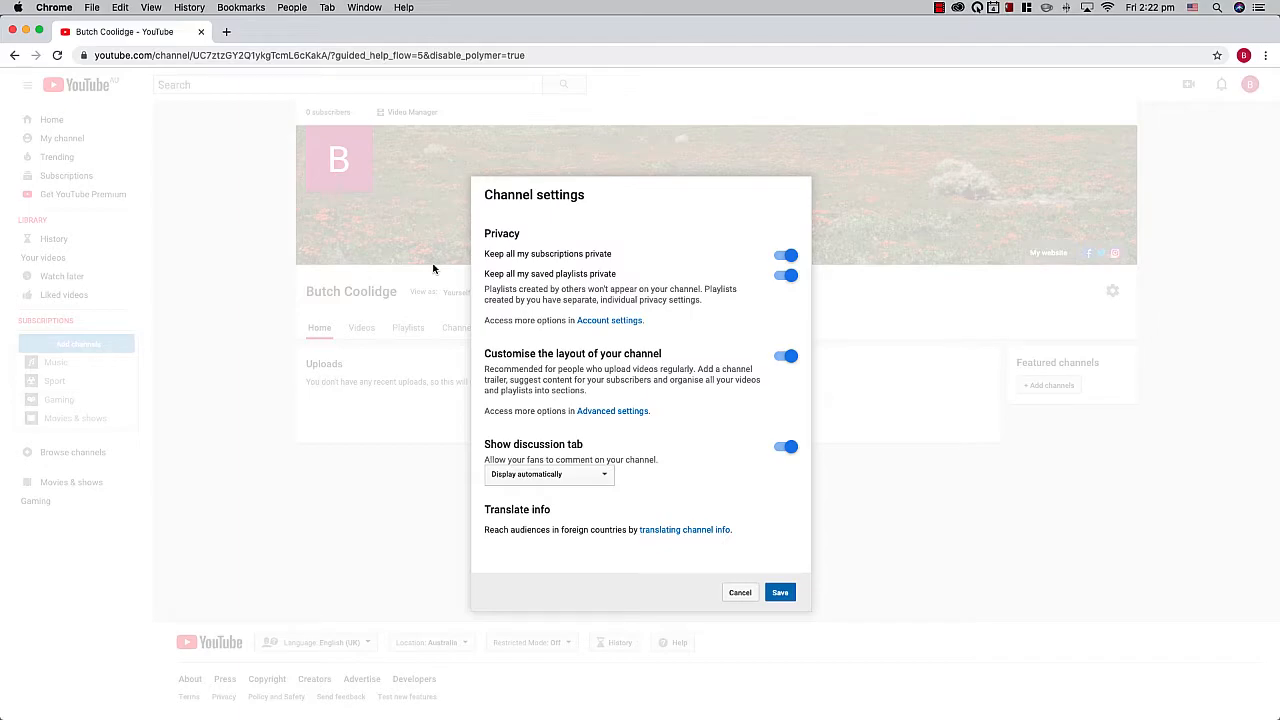
pyautogui.click(784, 255)
pyautogui.click(789, 277)
pyautogui.click(787, 449)
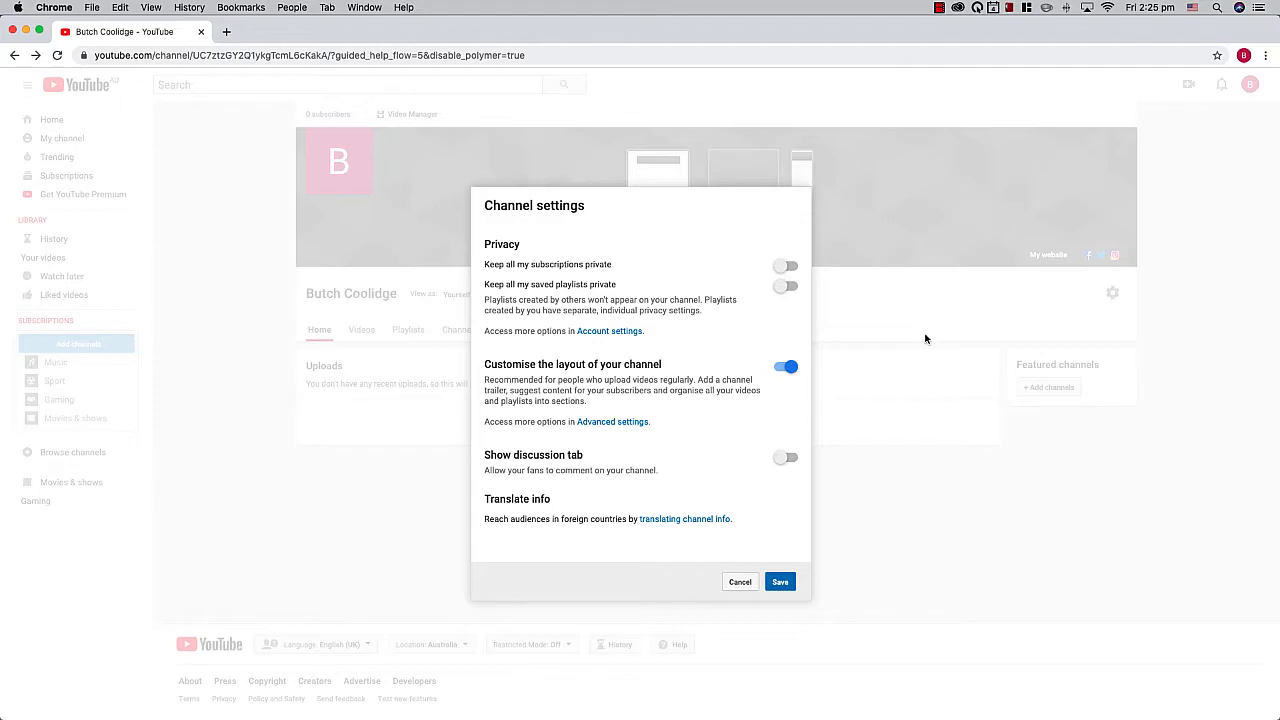
pyautogui.click(781, 584)
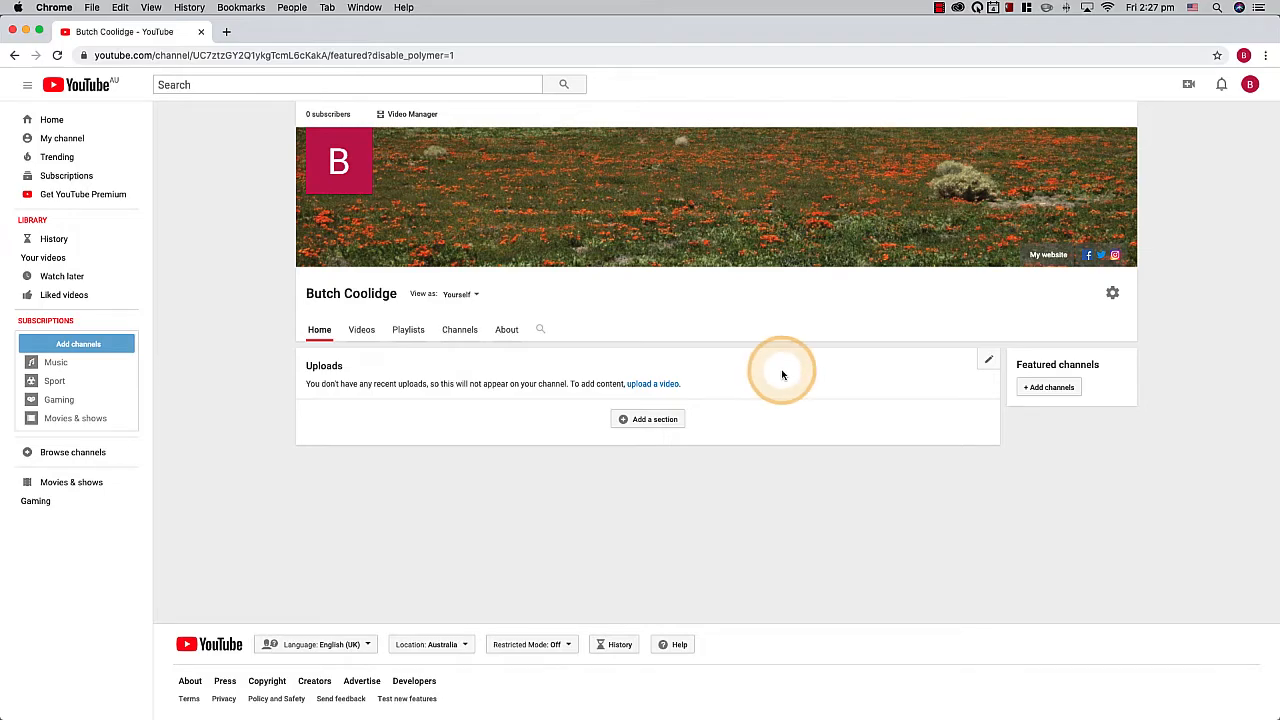
# - Start adding featured channels and set the section title to "Great Science Channels"
pyautogui.click(1061, 391)
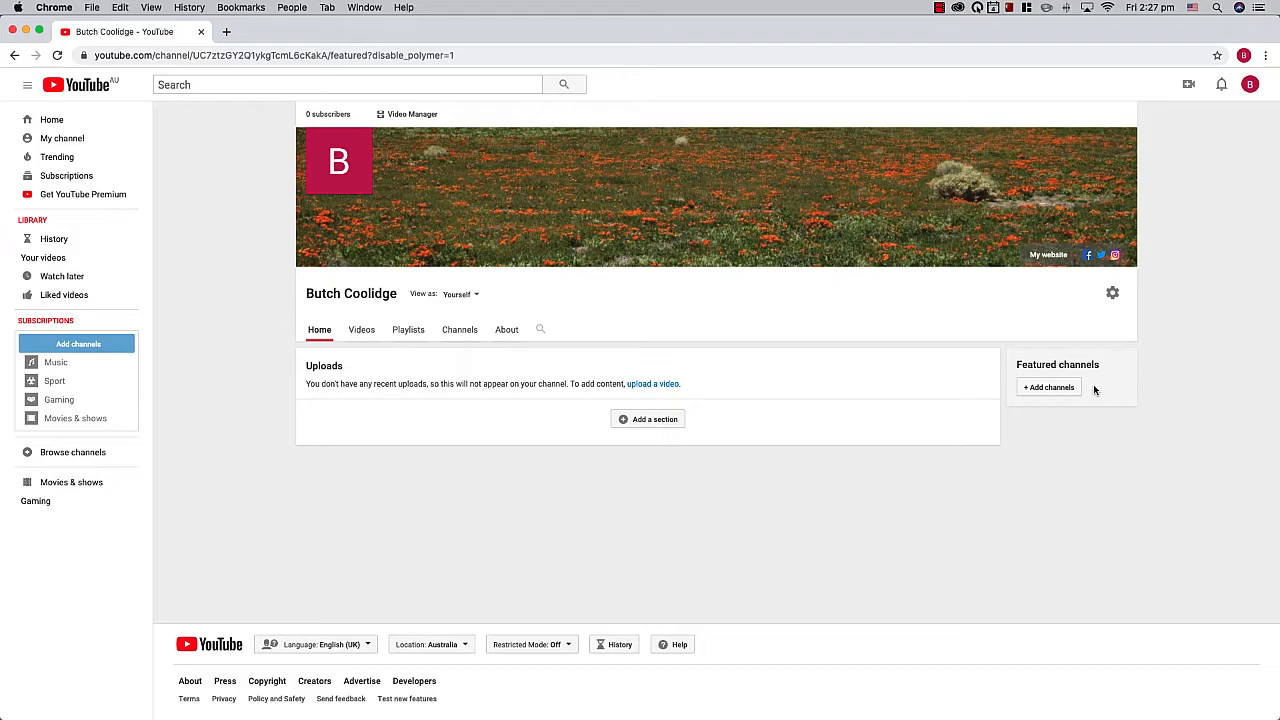
pyautogui.click(1058, 389)
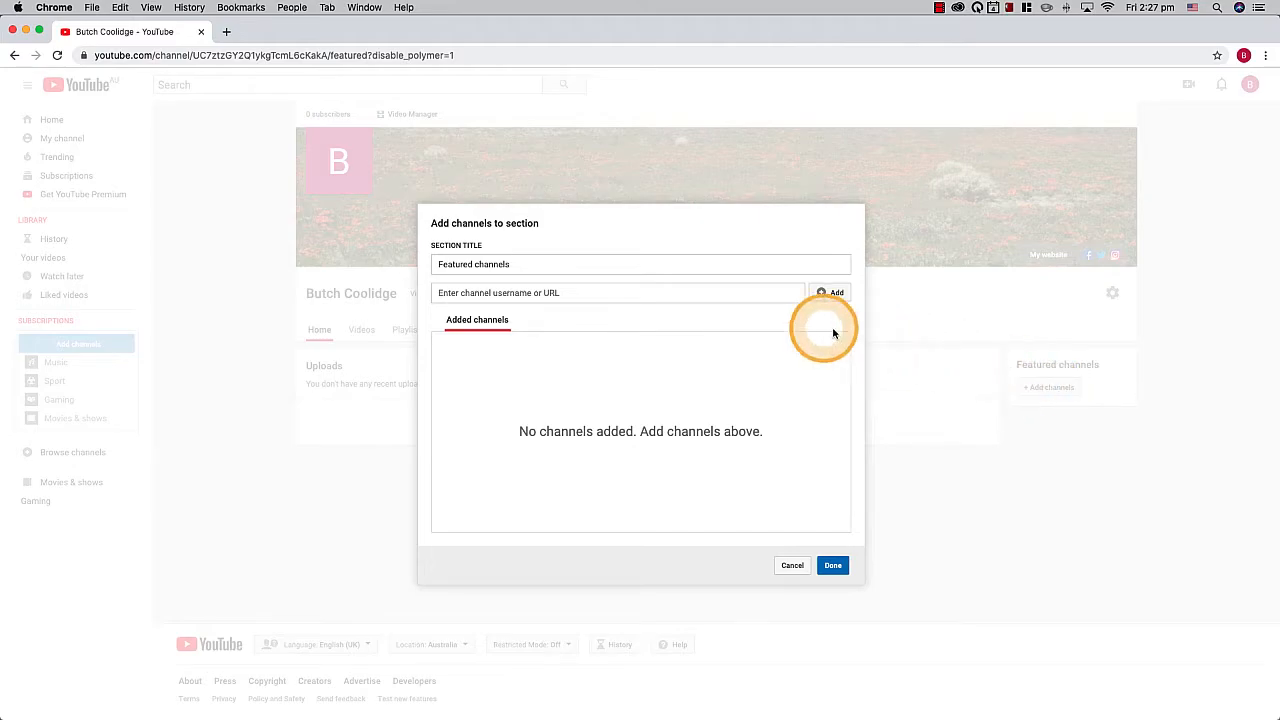
pyautogui.click(508, 265)
pyautogui.tripleClick(508, 265)
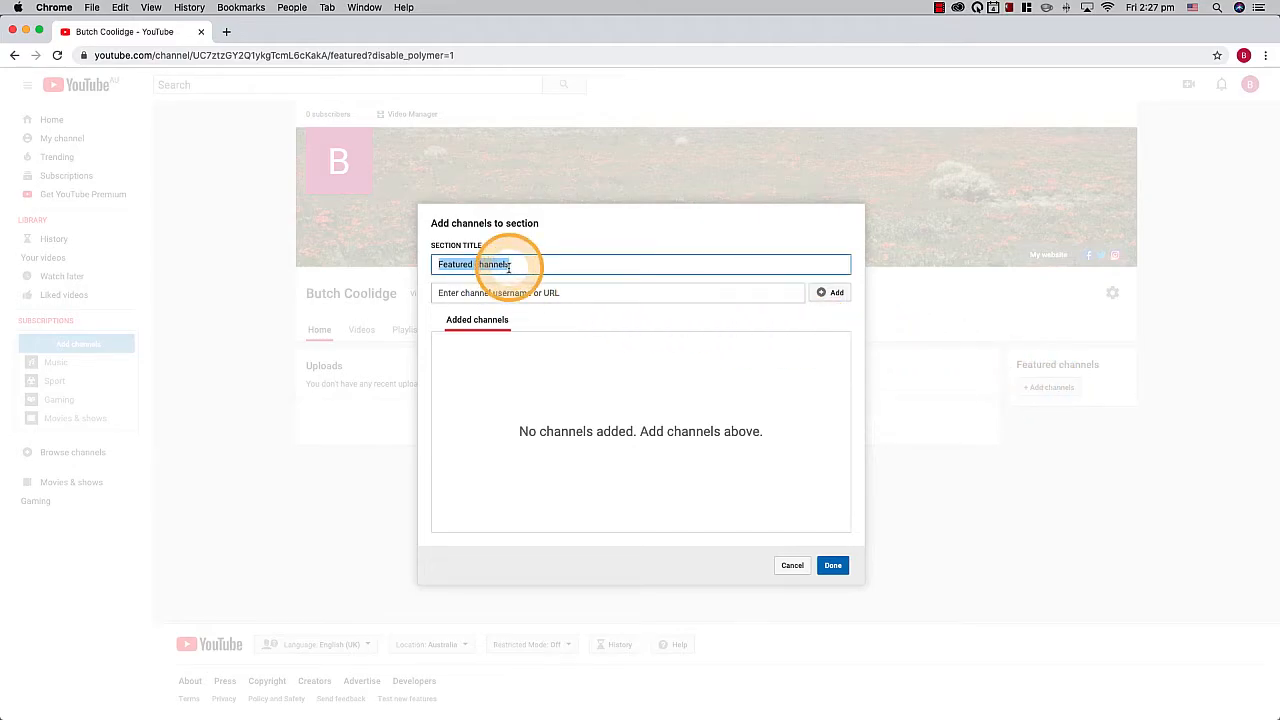
pyautogui.write('Great Science Channels')
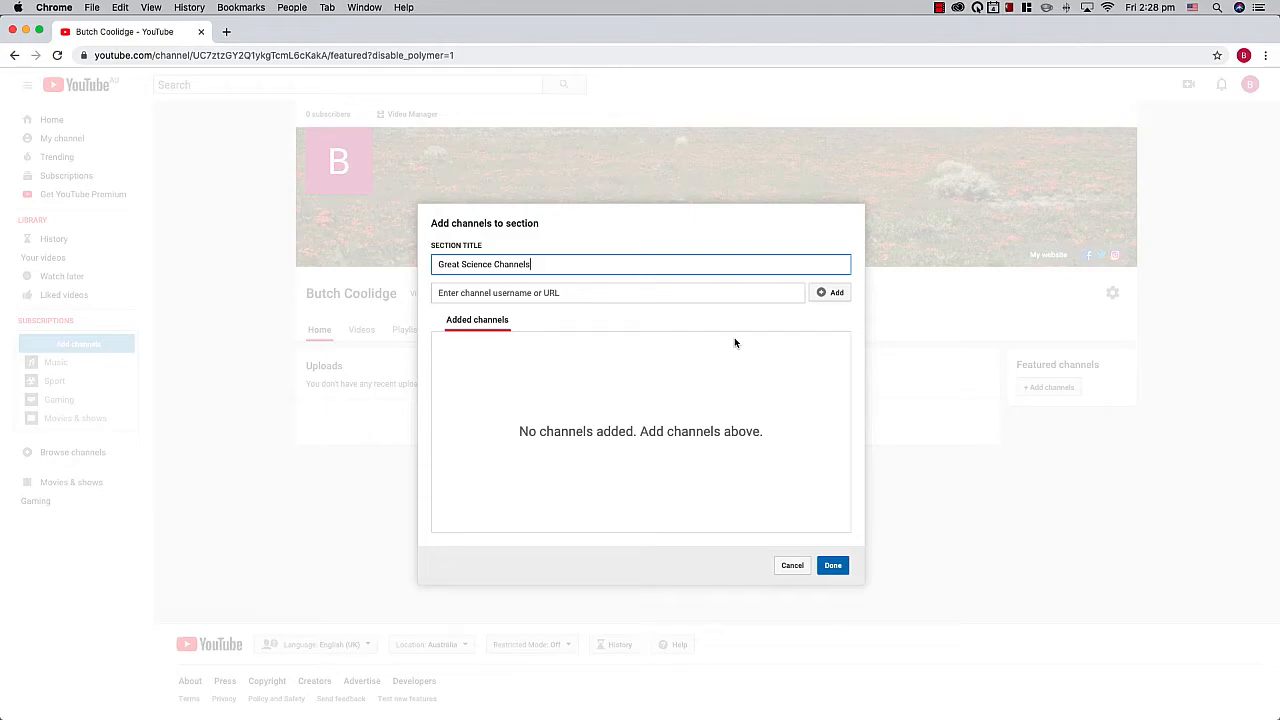
# - Open YouTube in a new browser tab and search for "science, channel"
pyautogui.click(227, 33)
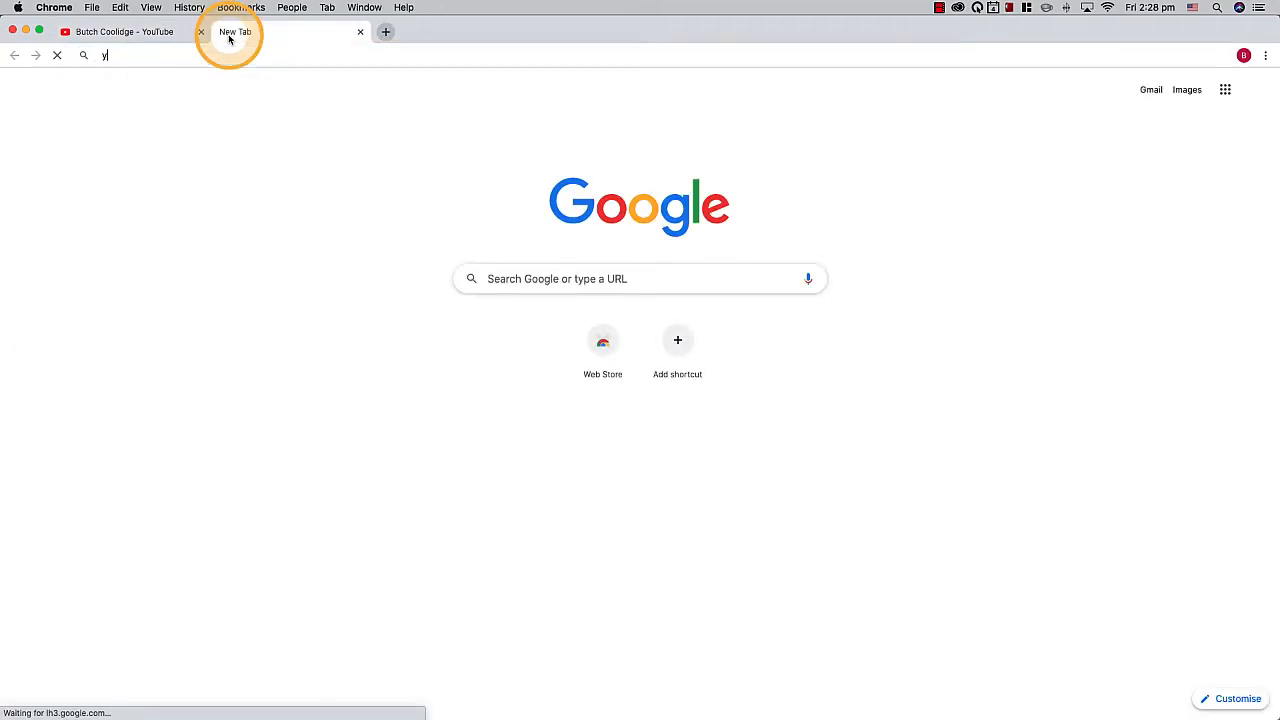
pyautogui.write('ytoub')
pyautogui.press('Return')
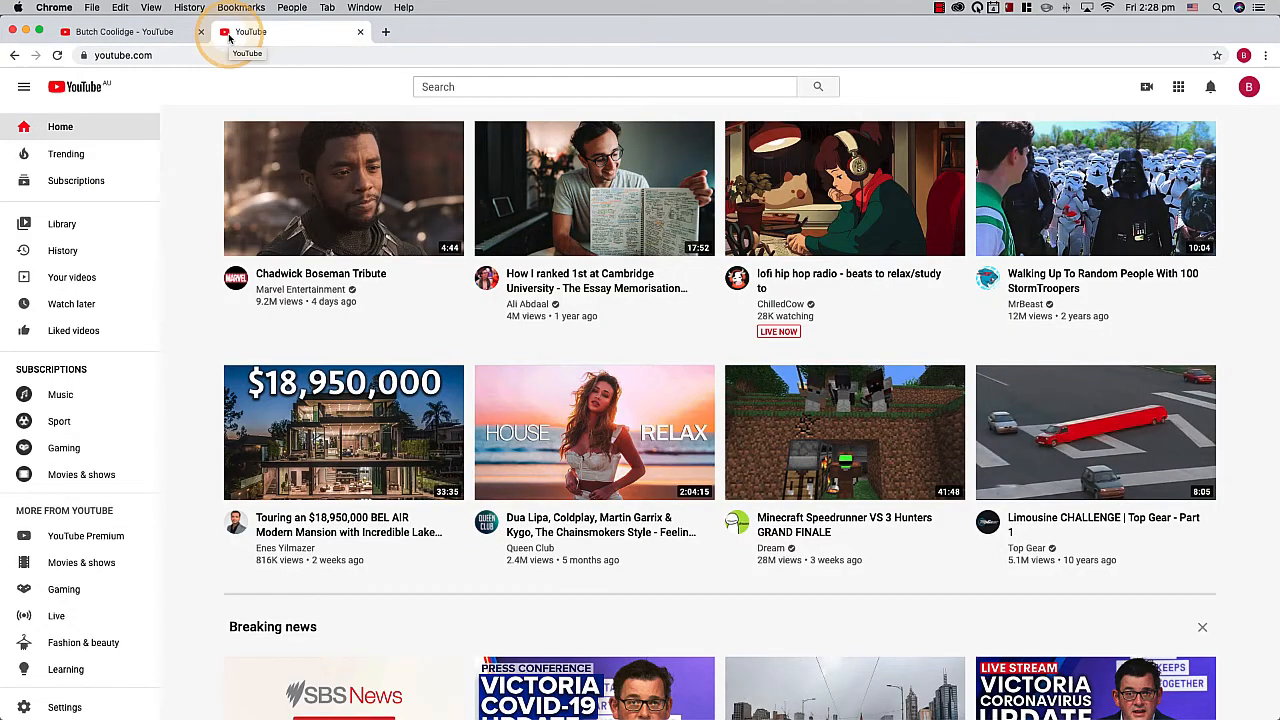
pyautogui.click(471, 90)
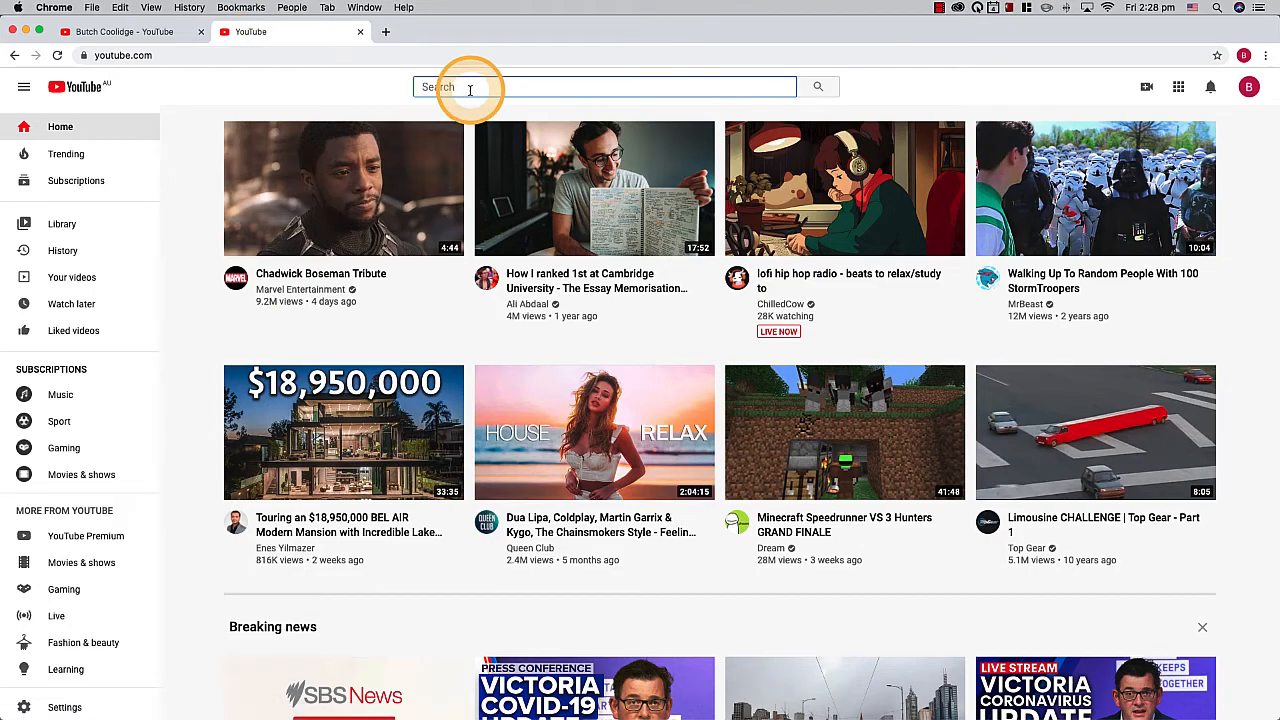
pyautogui.write('sciene')
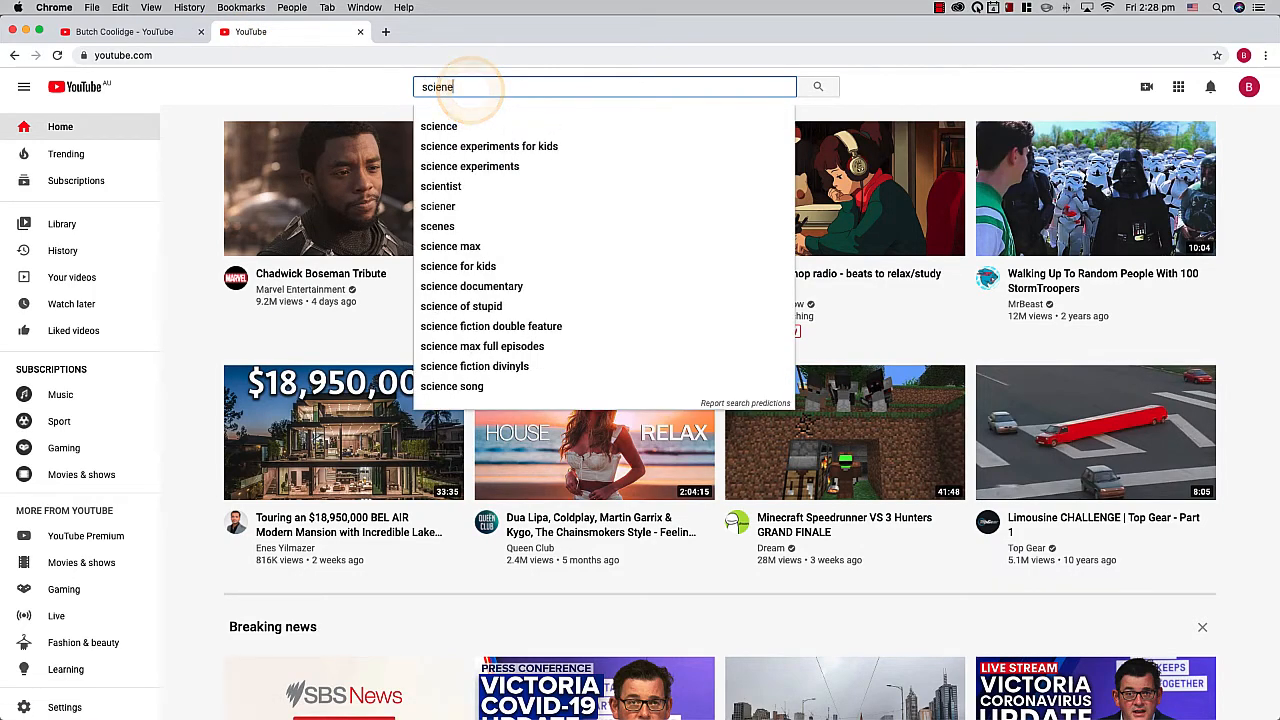
pyautogui.press('BackSpace')
pyautogui.write('ce, ')
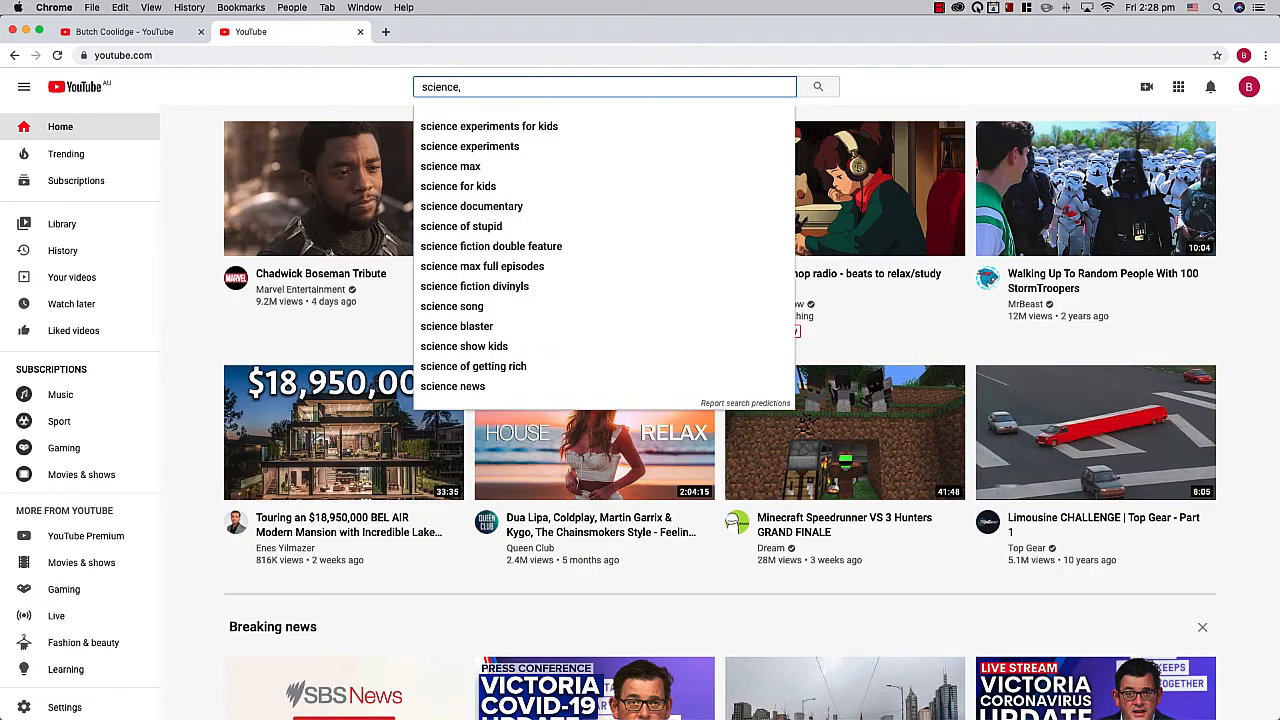
pyautogui.write('channel')
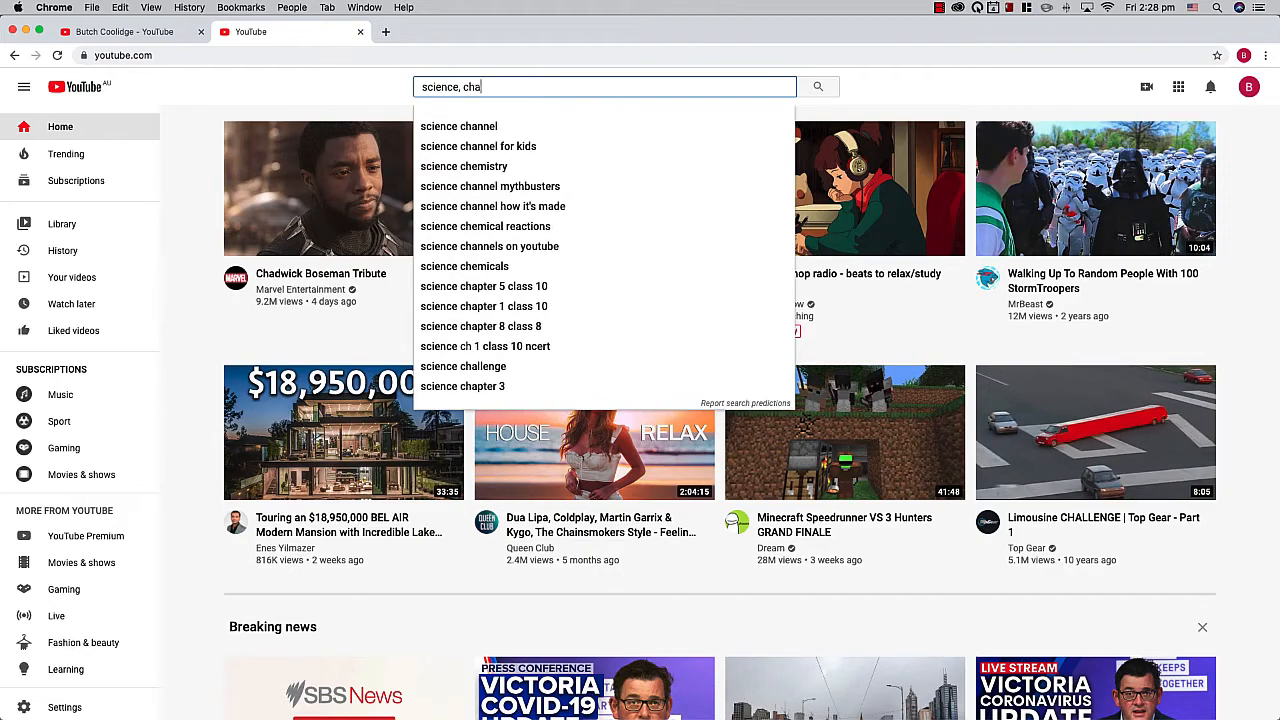
pyautogui.press('Return')
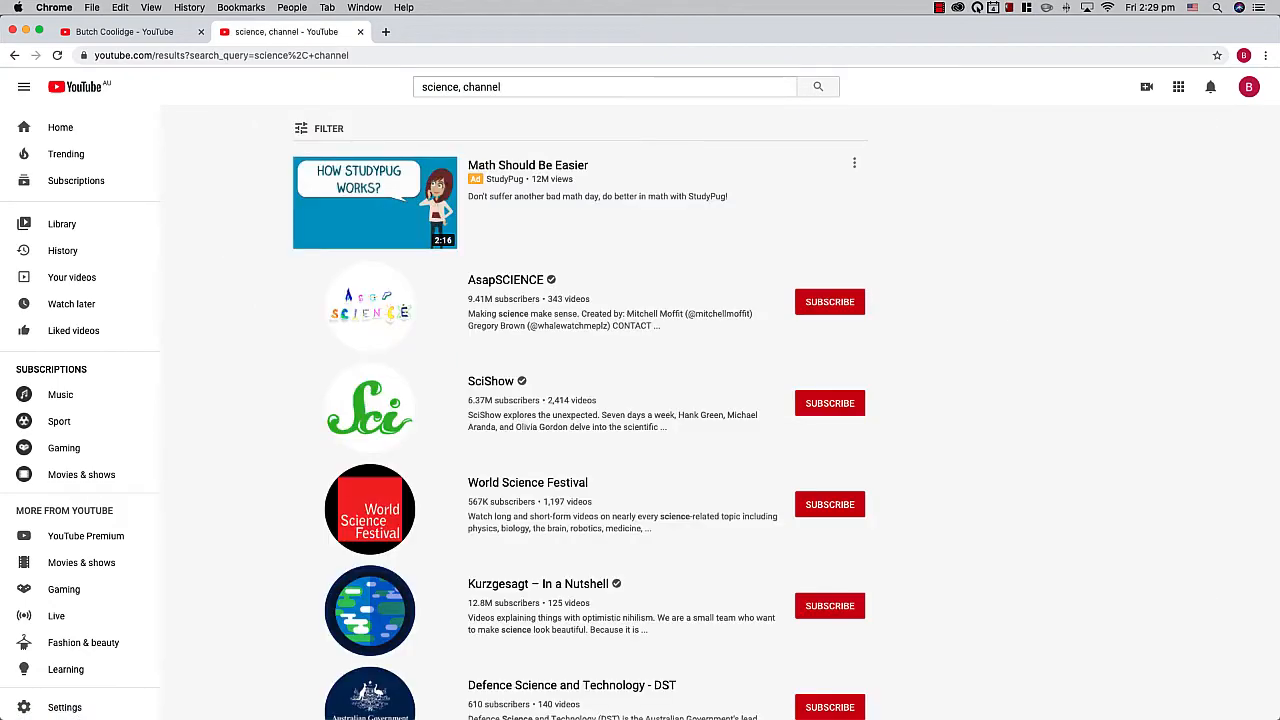
# - Check the search filters, browse the channel results and open the SciShow channel page
pyautogui.click(325, 128)
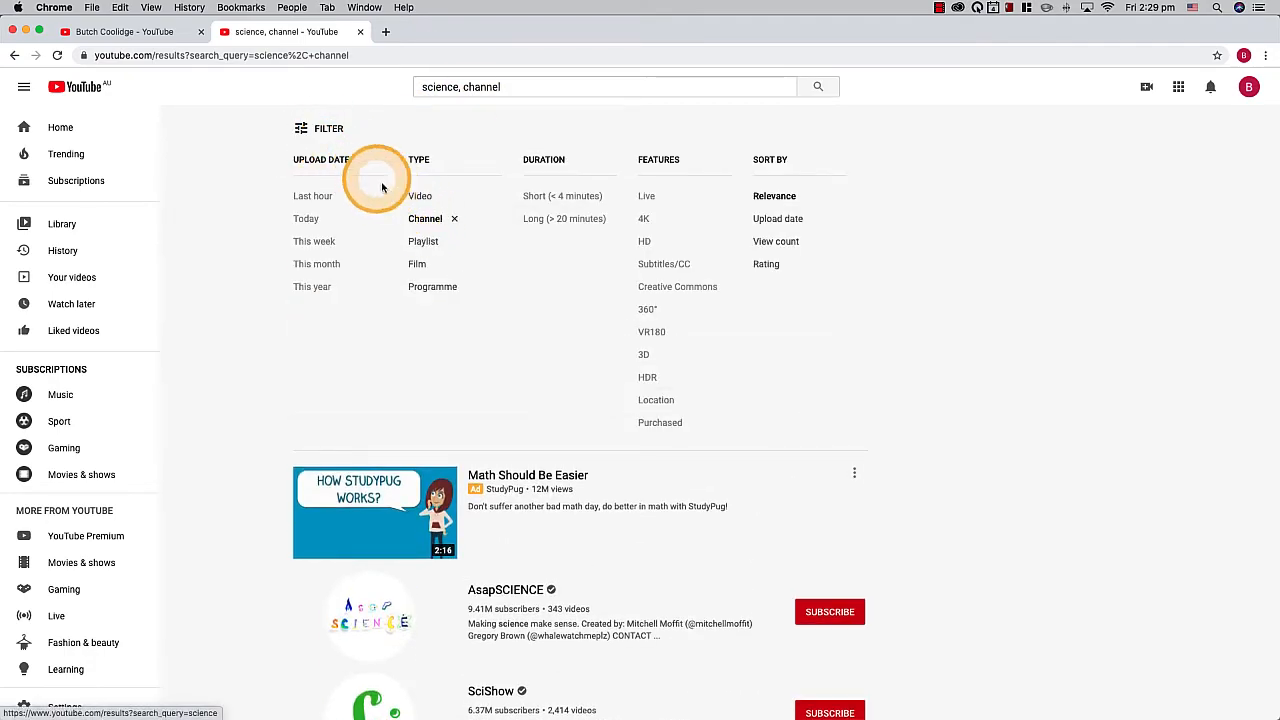
pyautogui.click(326, 128)
pyautogui.scroll(-6, 715, 313)
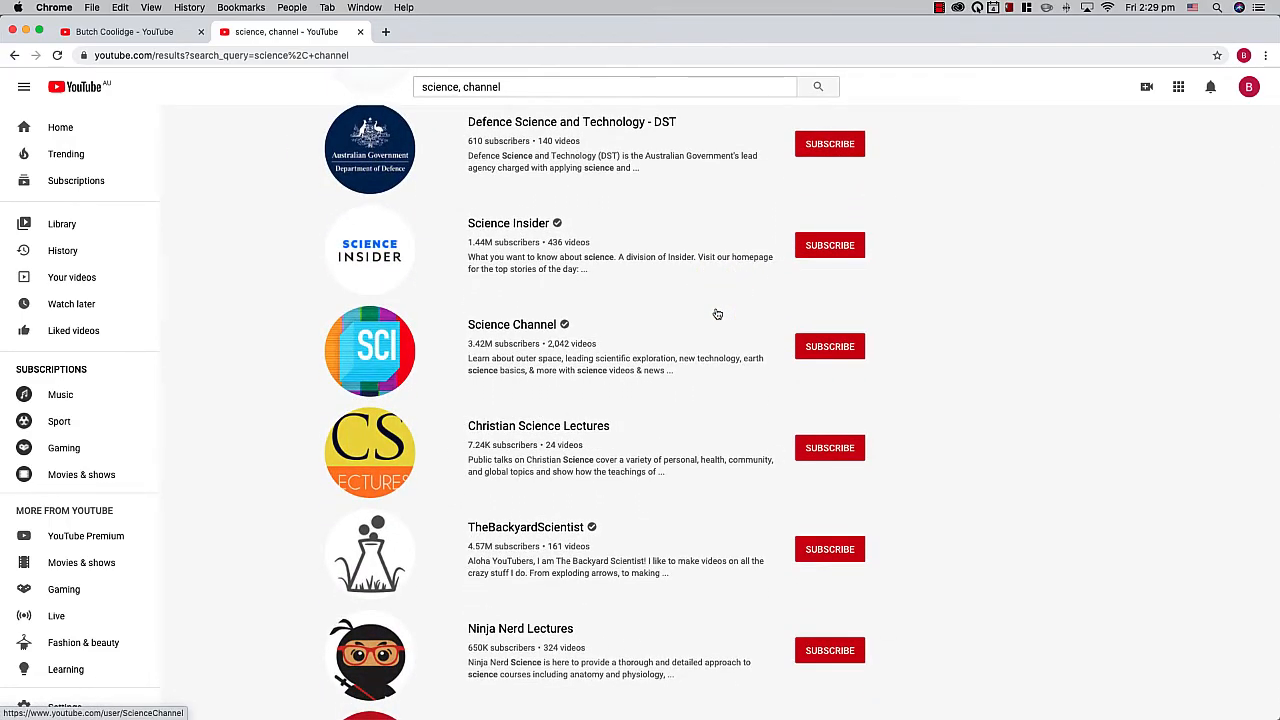
pyautogui.scroll(5, 664, 330)
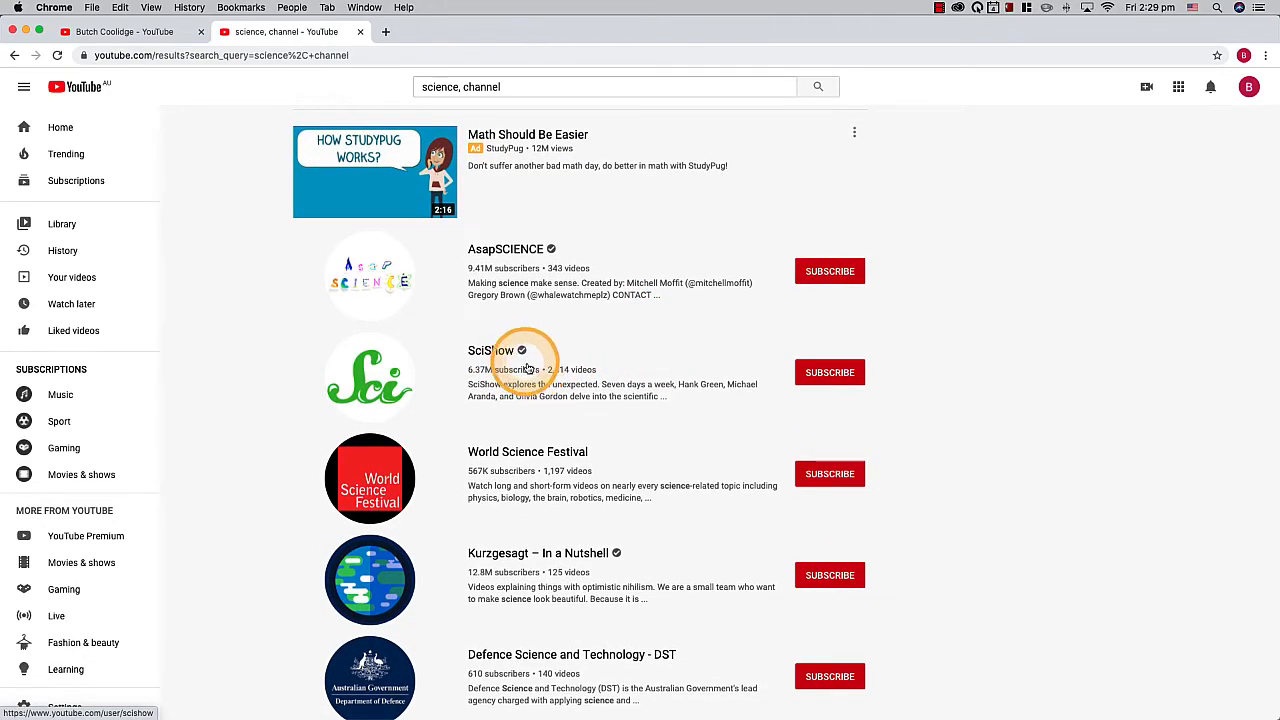
pyautogui.click(500, 352)
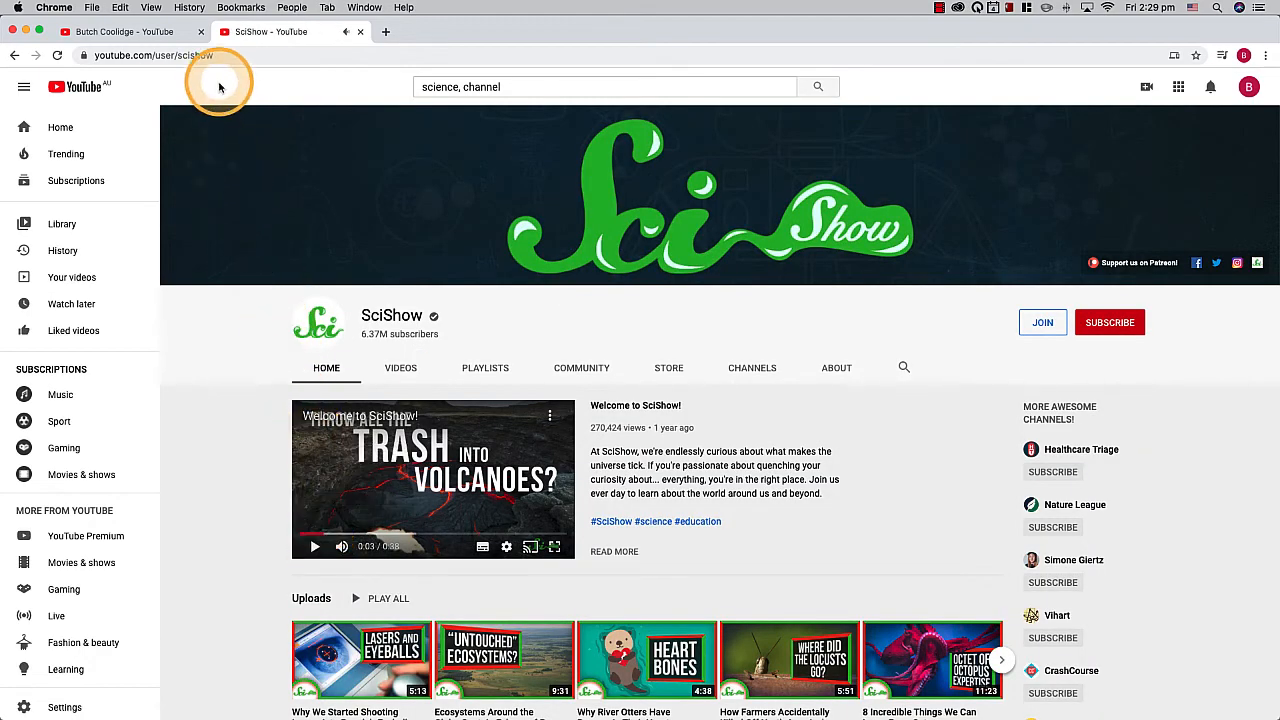
# - Add SciShow to the featured section by its channel URL and save the section with TheBackyardScientist, Veritasium and Bill Nye also included
pyautogui.click(200, 56)
pyautogui.press('super+c')
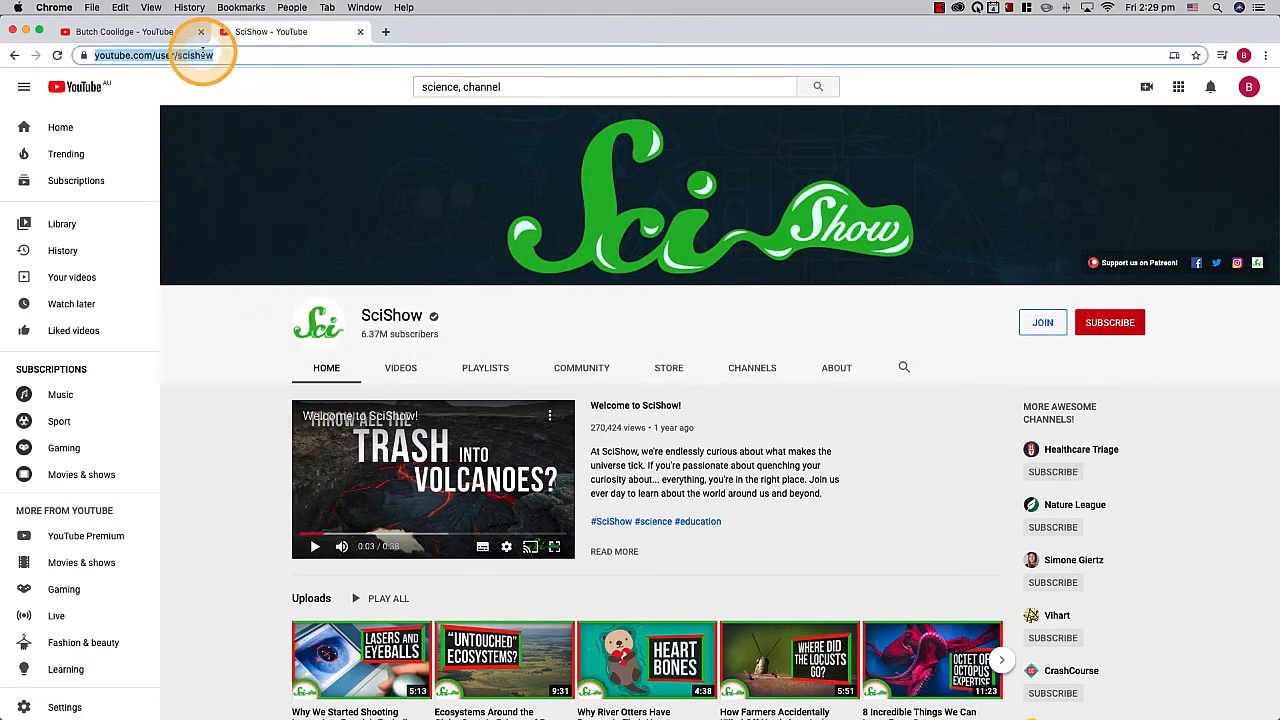
pyautogui.click(167, 34)
pyautogui.click(500, 293)
pyautogui.press('super+v')
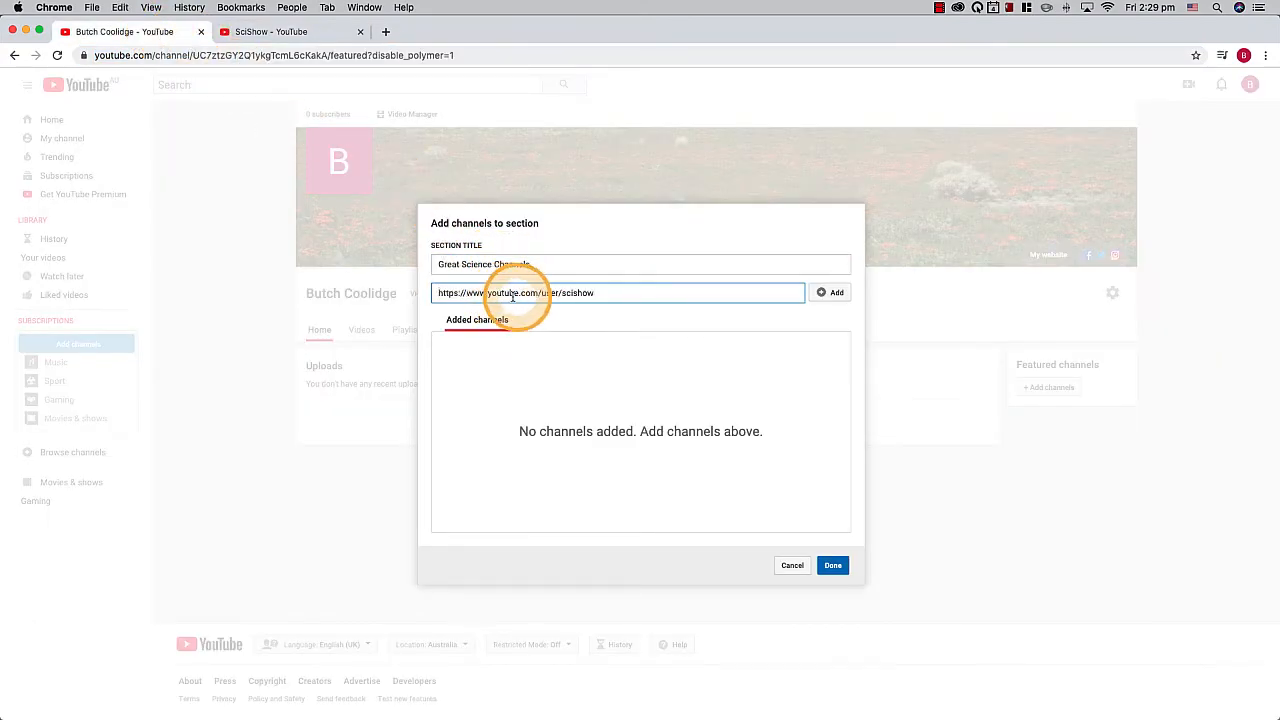
pyautogui.click(835, 296)
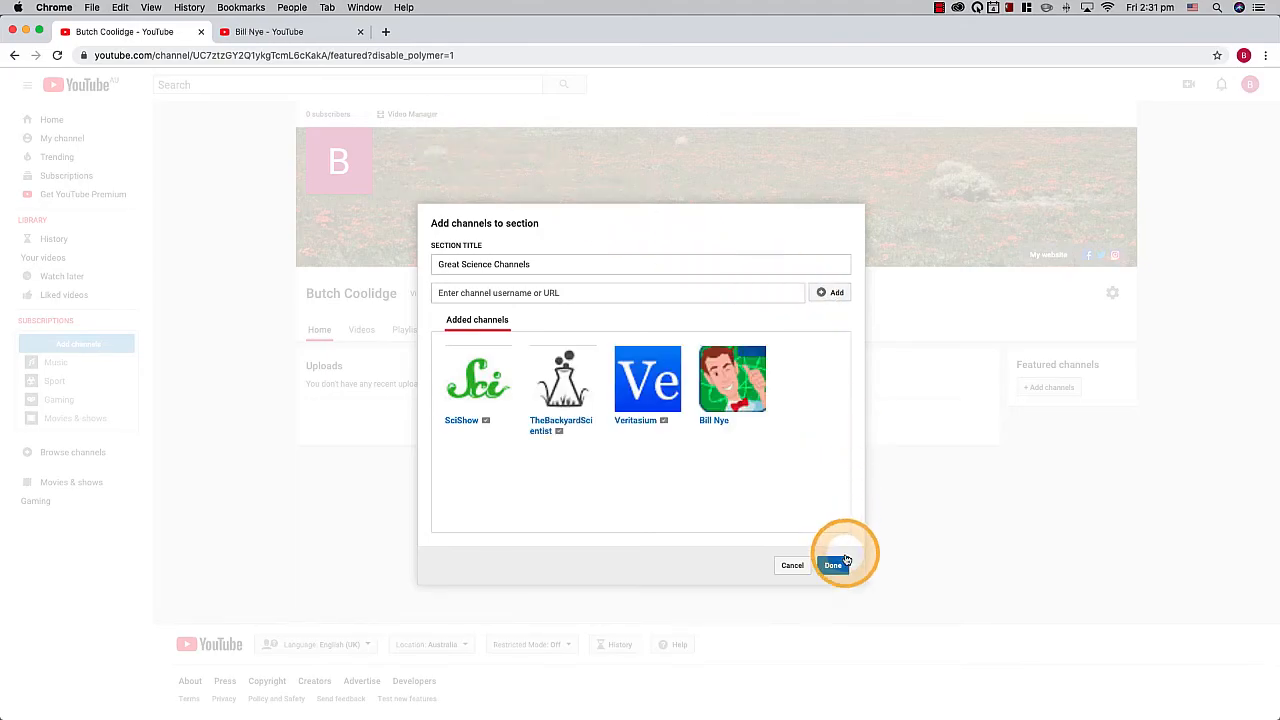
pyautogui.click(843, 565)
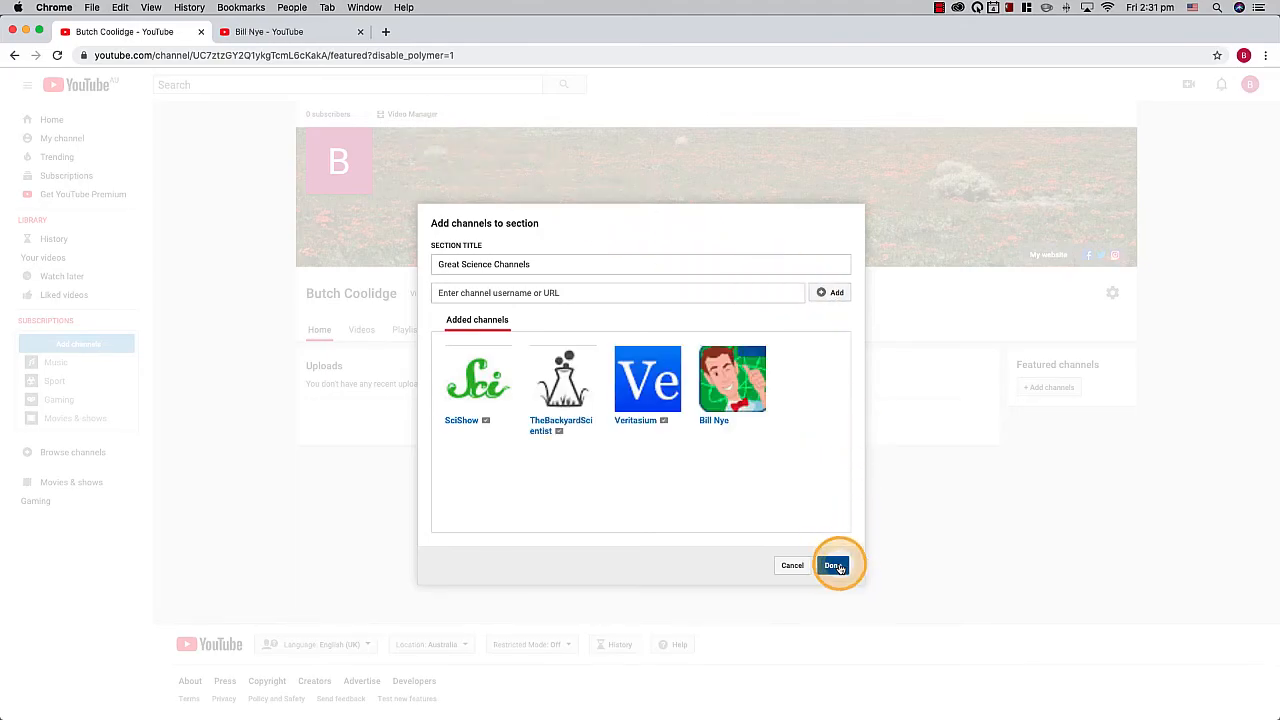